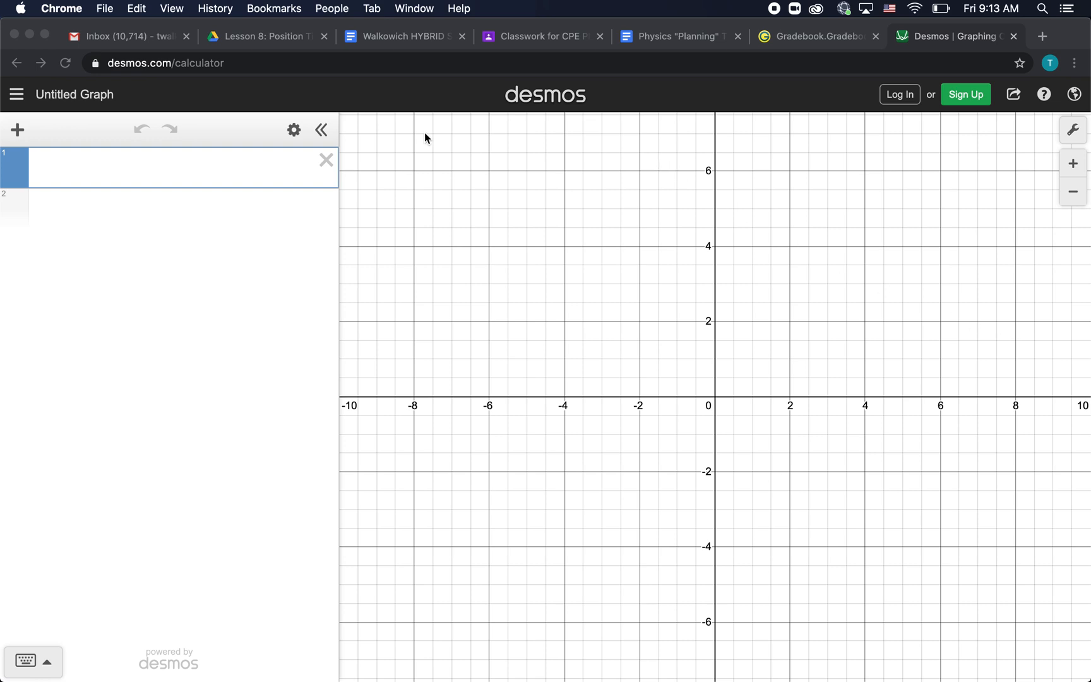
# Pan the blank graph paper so the origin sits near the bottom-left corner
pyautogui.click(226, 62)
pyautogui.moveTo(225, 62); pyautogui.dragTo(106, 69)
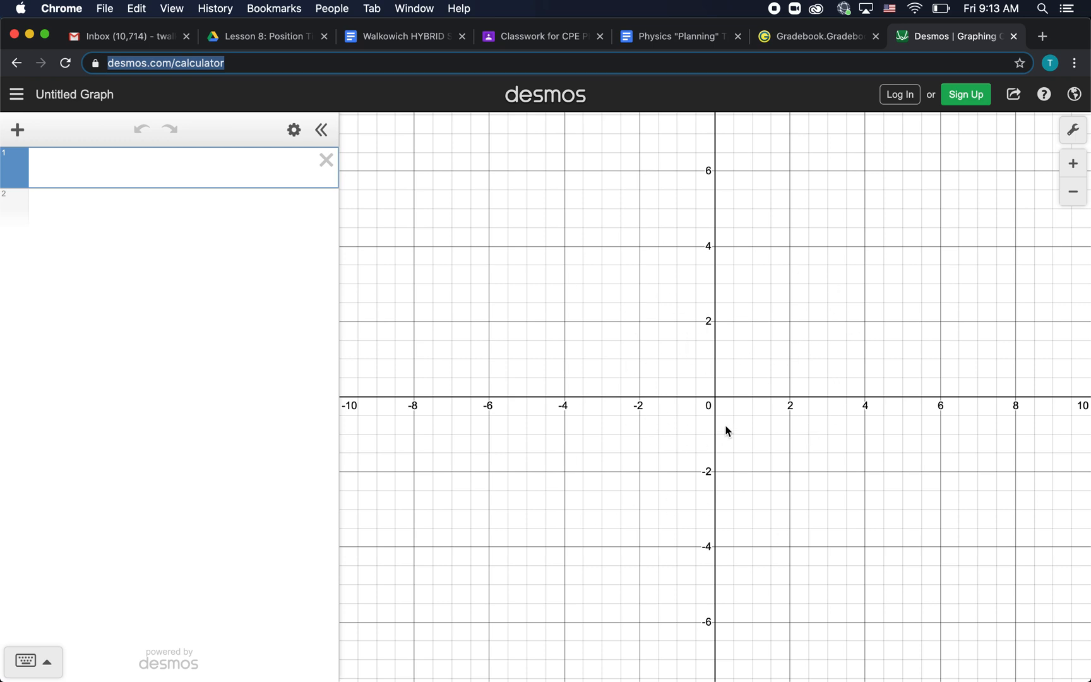
pyautogui.moveTo(726, 430); pyautogui.dragTo(590, 421)
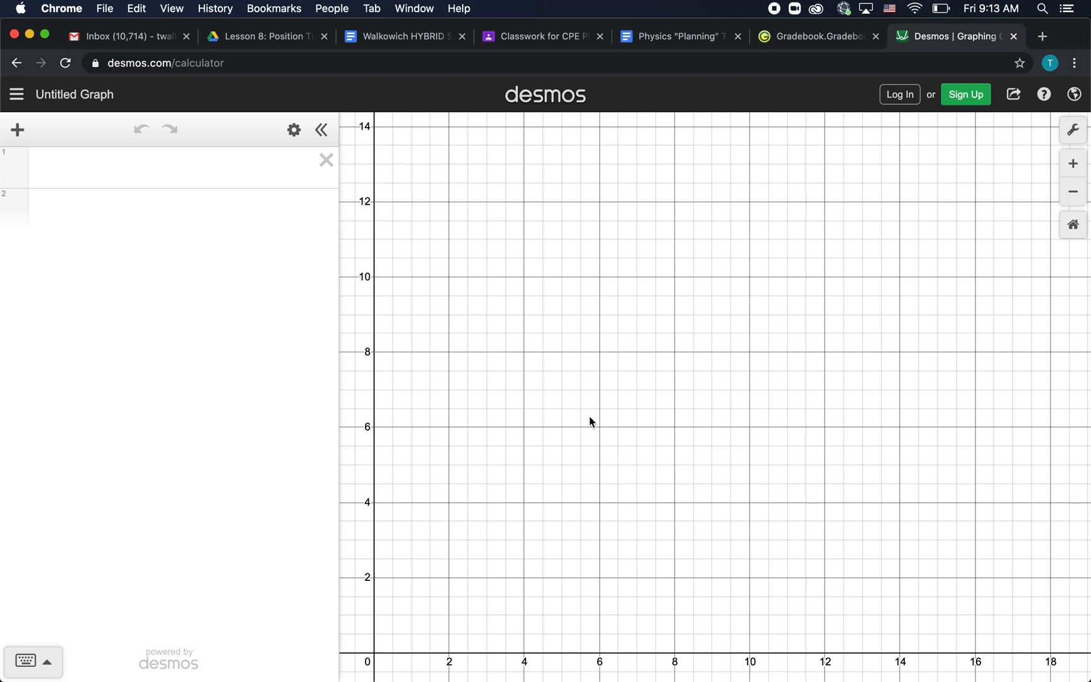
# Open Graph Settings and leave the x and y Step fields blank
pyautogui.click(1072, 192)
pyautogui.click(1072, 192)
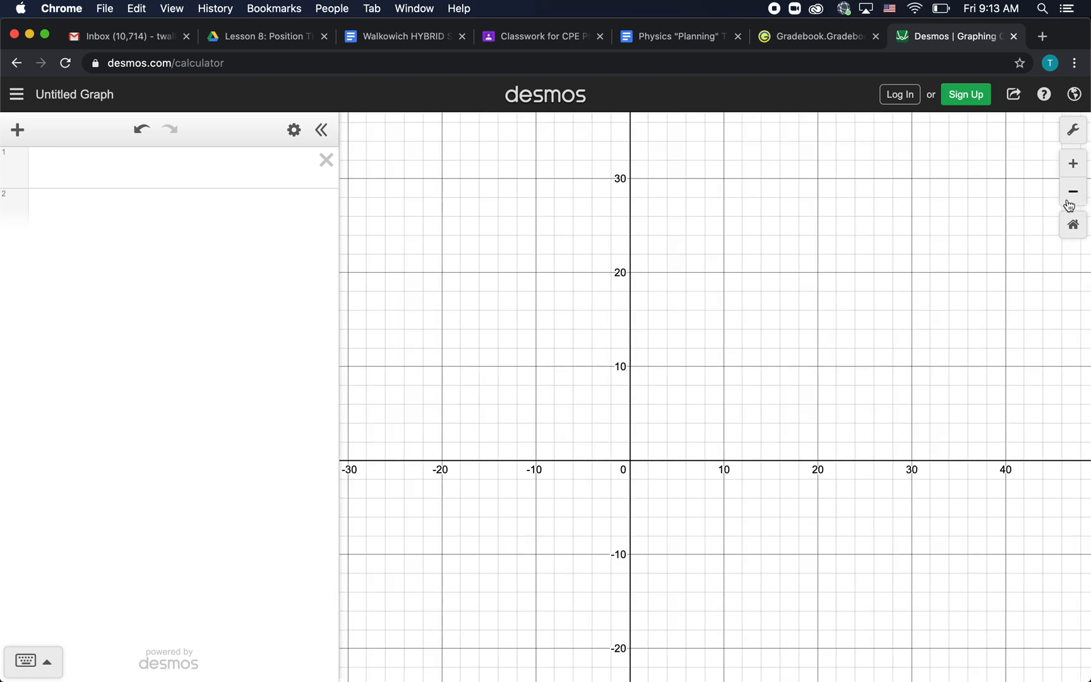
pyautogui.click(1073, 164)
pyautogui.click(1072, 164)
pyautogui.click(1072, 129)
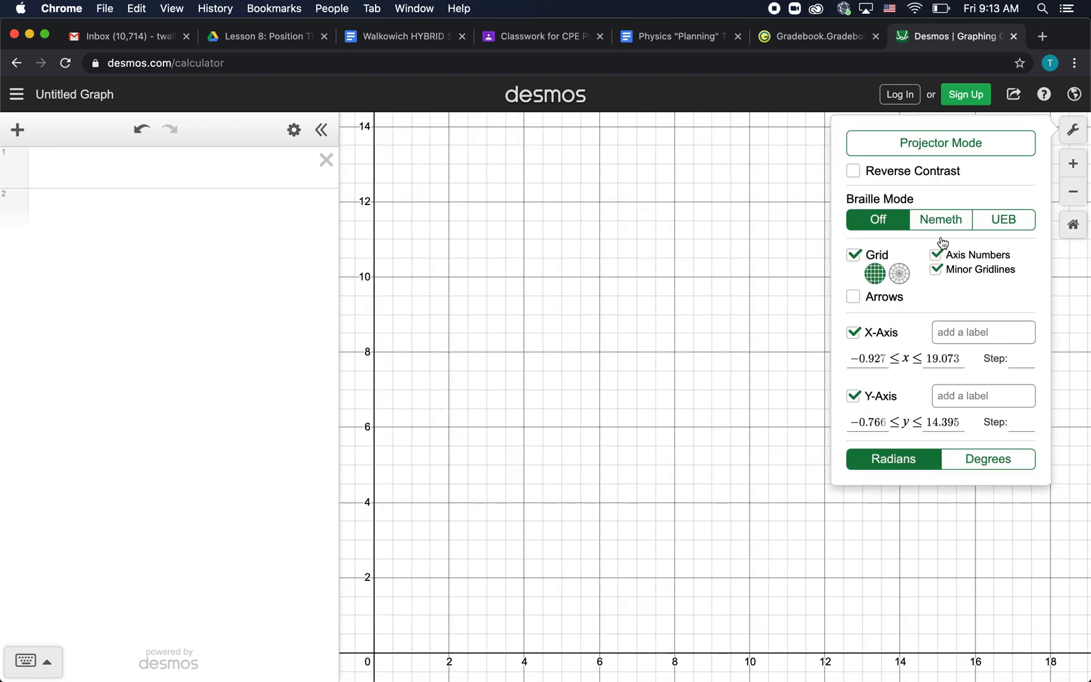
pyautogui.click(1023, 362)
pyautogui.write('5')
pyautogui.click(1023, 421)
pyautogui.write('5')
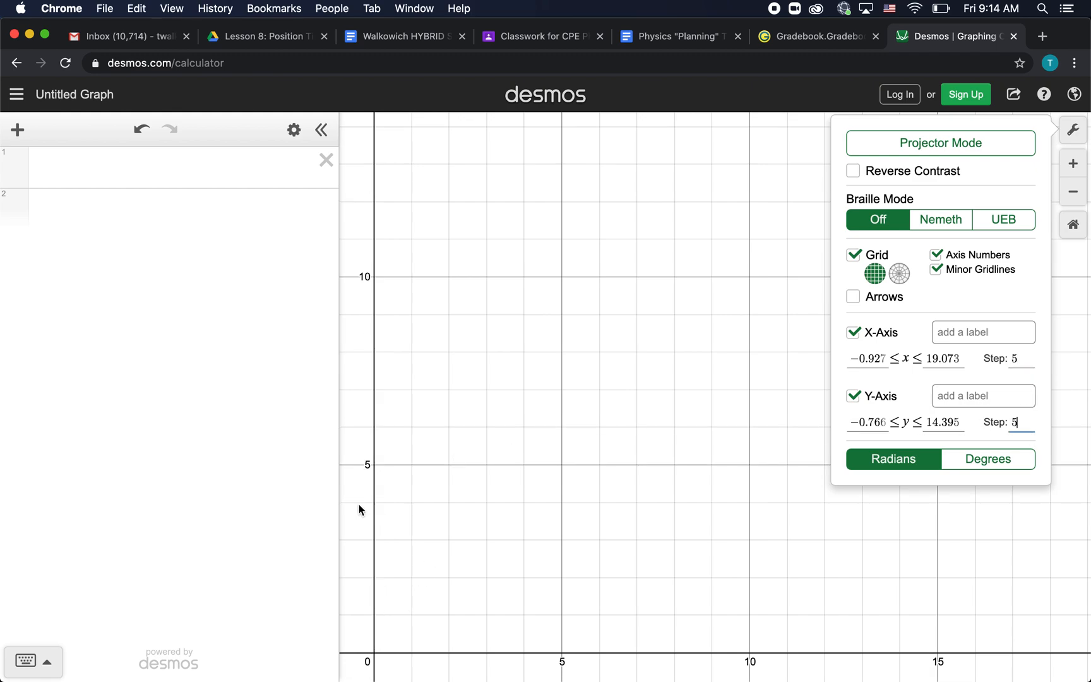
pyautogui.press('BackSpace')
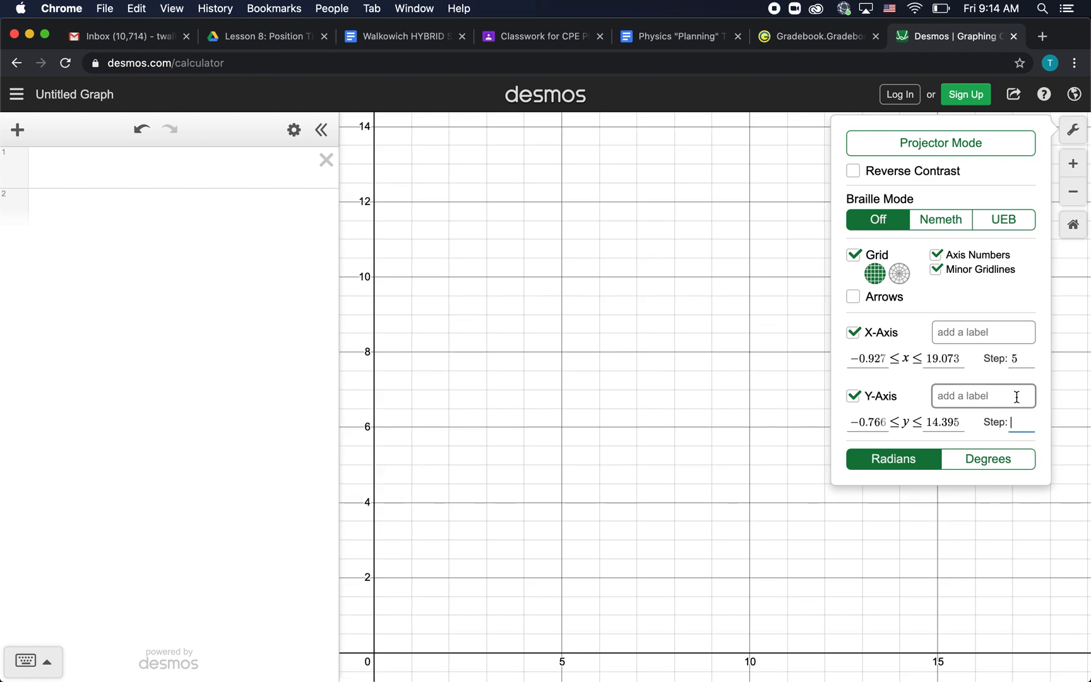
pyautogui.click(1018, 358)
pyautogui.press('BackSpace')
# Set the graph window to 0 ≤ x ≤ 20 and 0 ≤ y ≤ 10
pyautogui.click(881, 362)
pyautogui.doubleClick(881, 362)
pyautogui.write('0')
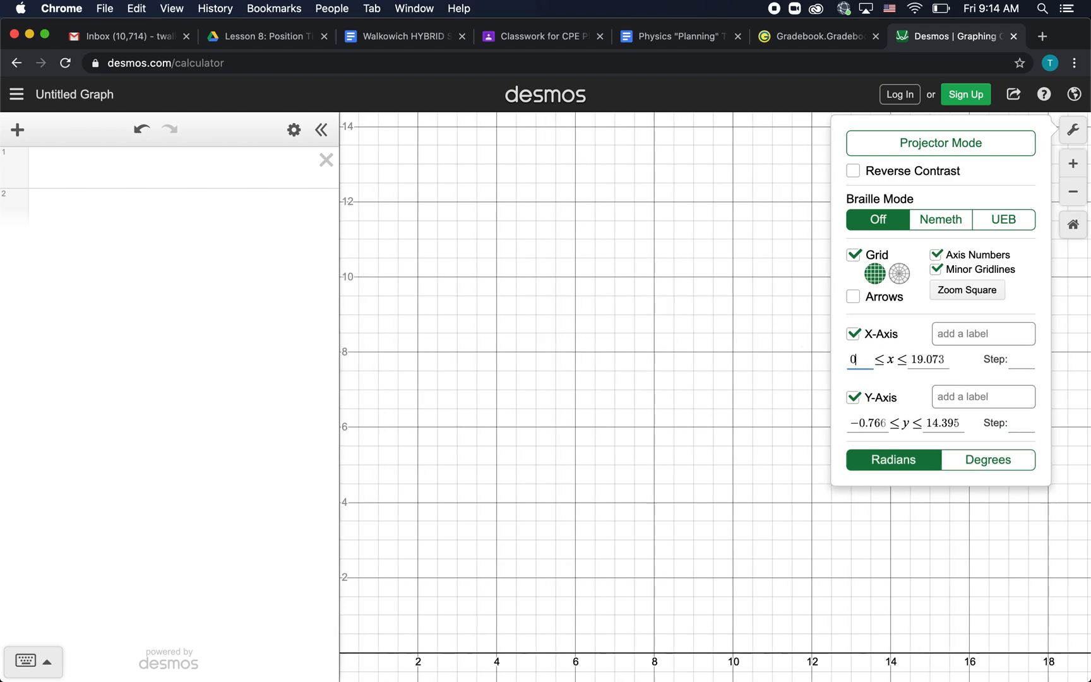
pyautogui.moveTo(947, 358); pyautogui.dragTo(834, 353)
pyautogui.write('20')
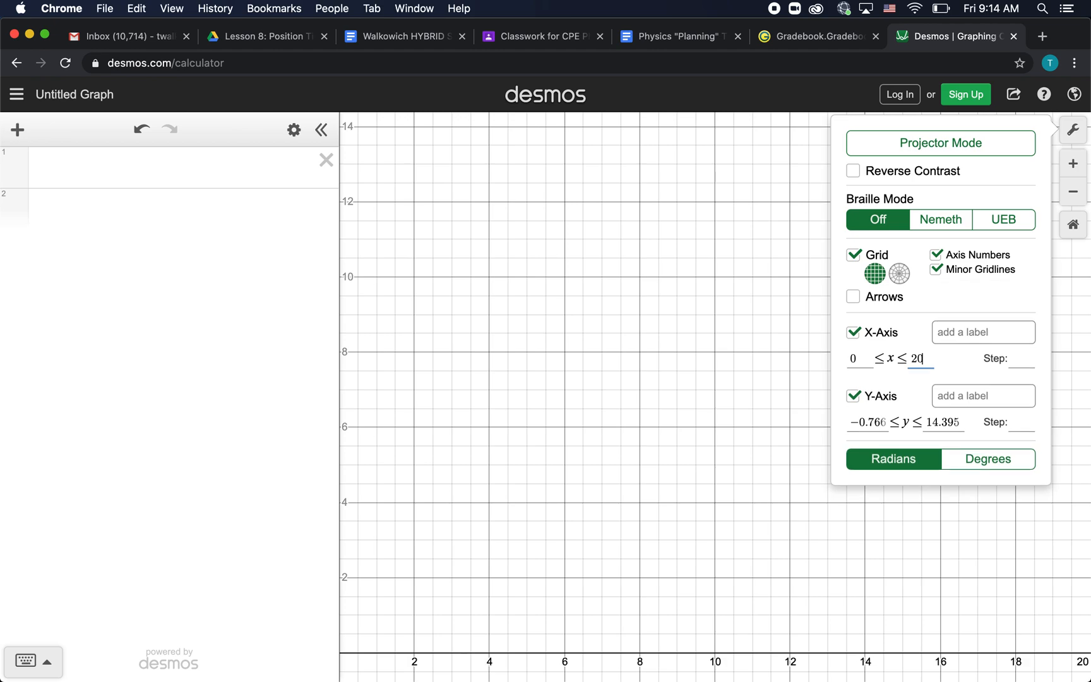
pyautogui.moveTo(877, 417); pyautogui.dragTo(817, 427)
pyautogui.write('0')
pyautogui.press('Tab')
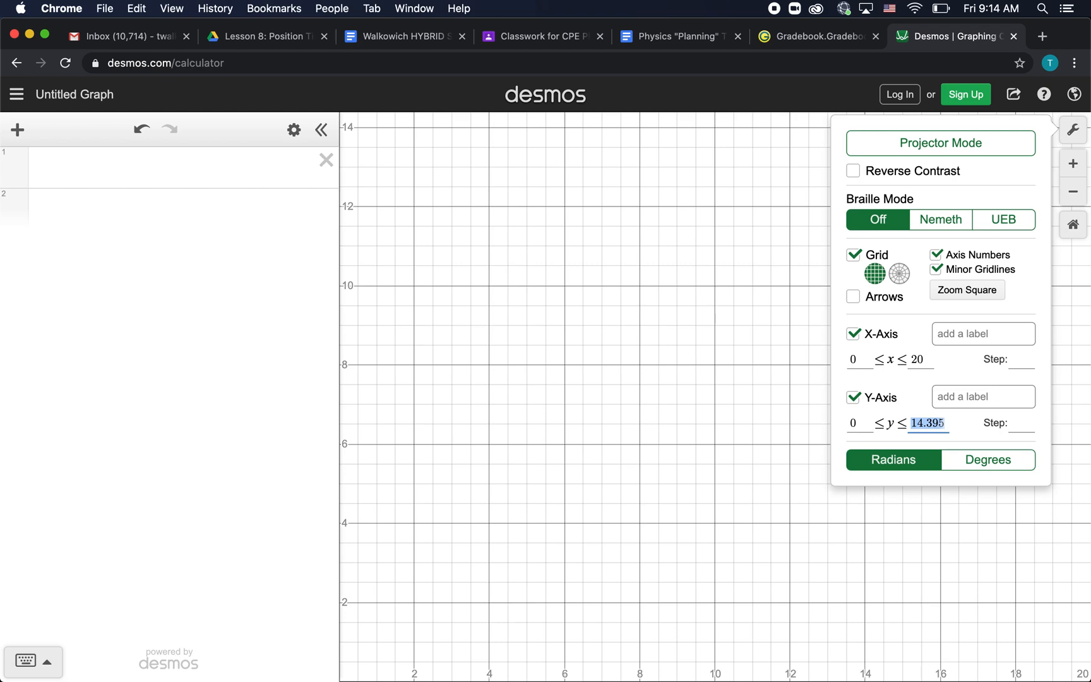
pyautogui.write('10')
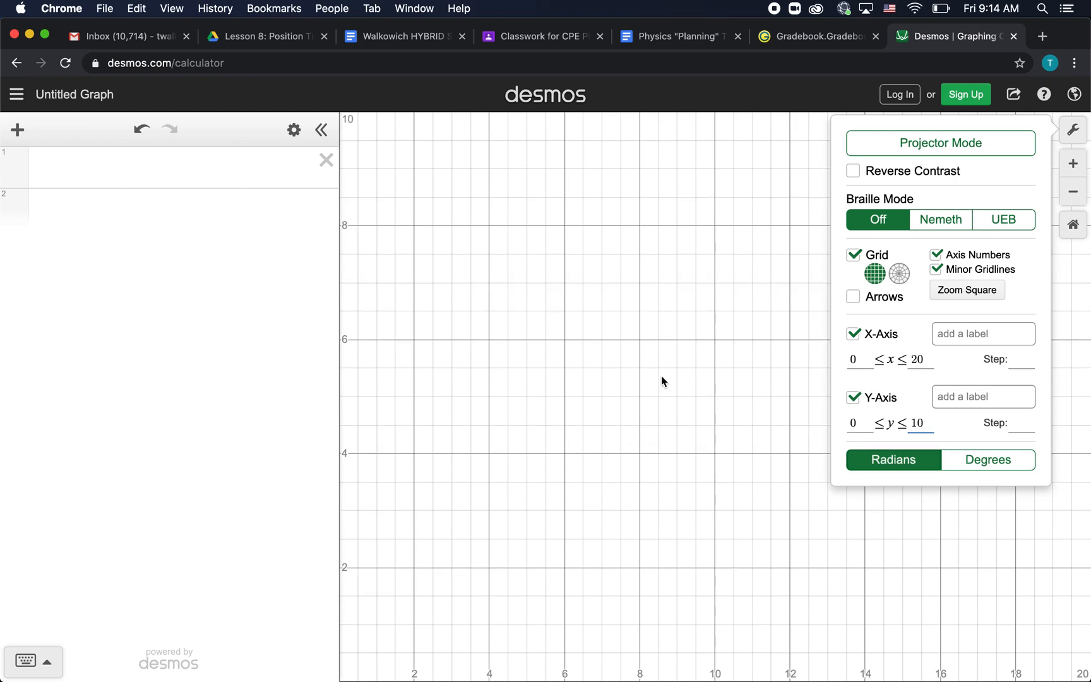
# Keep both axes visible and close Graph Settings
pyautogui.click(853, 333)
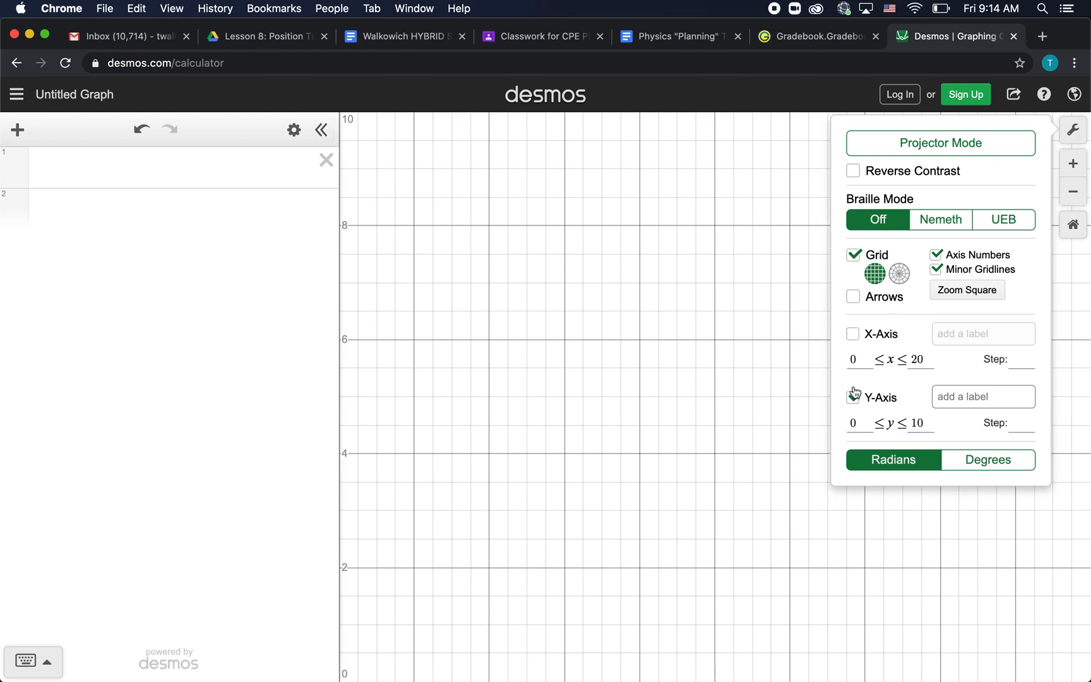
pyautogui.click(853, 397)
pyautogui.click(854, 399)
pyautogui.click(854, 336)
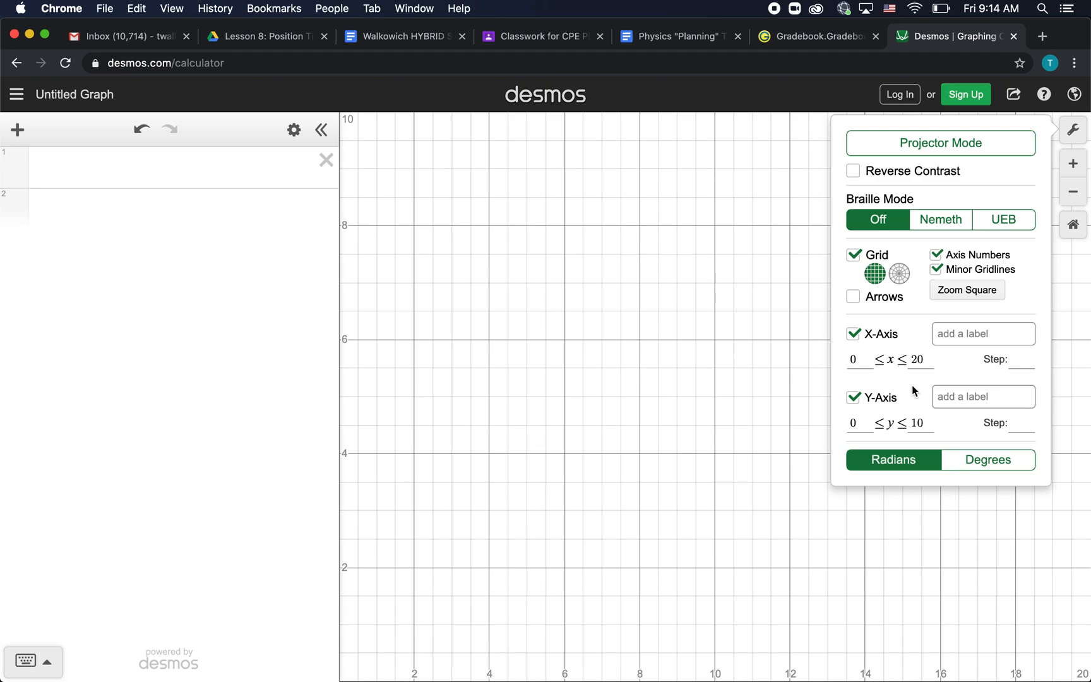
pyautogui.moveTo(606, 348); pyautogui.dragTo(625, 319)
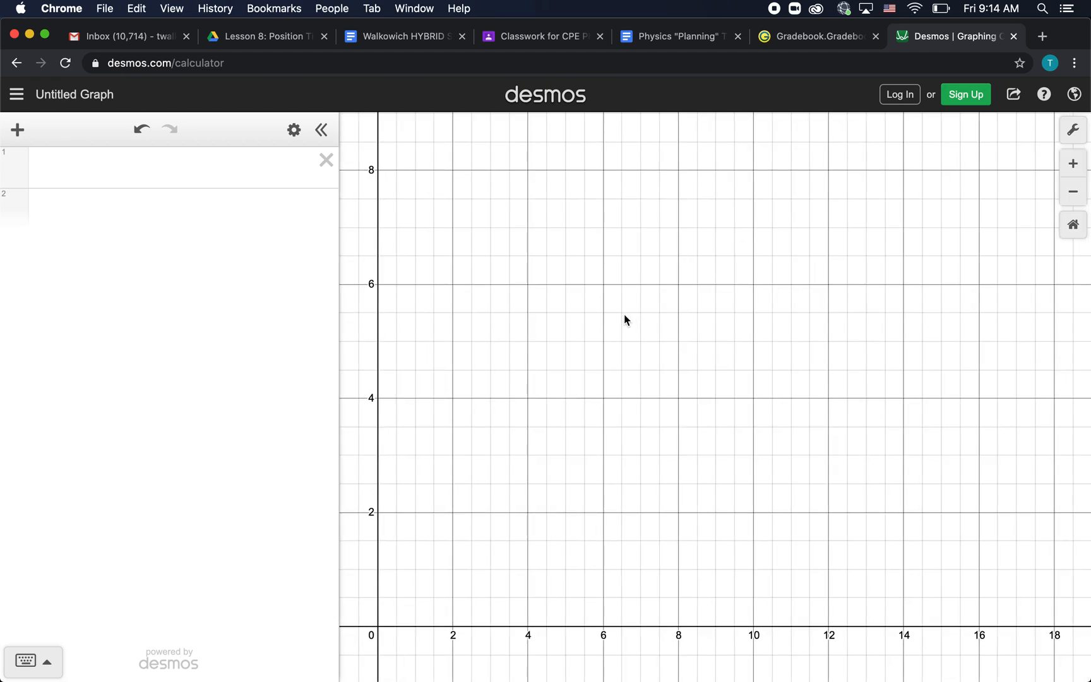
# Insert a table from the + Add Item menu as the first expression
pyautogui.click(86, 163)
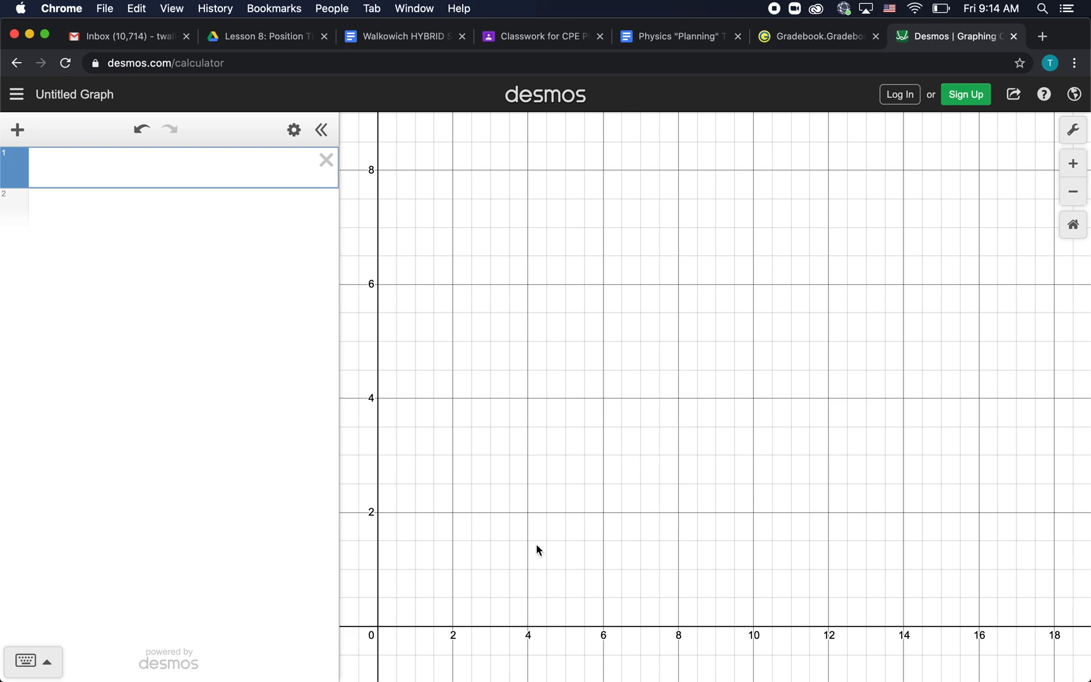
pyautogui.click(17, 130)
pyautogui.click(54, 238)
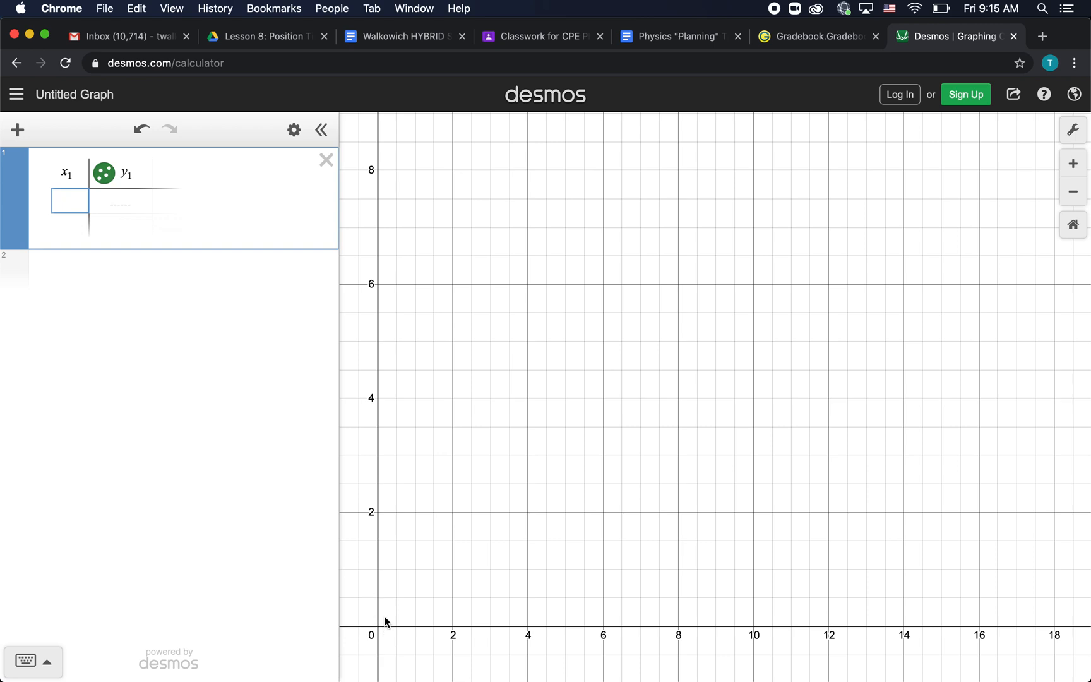
# Enter the points (0,0), (5,5) and (10,5) in the x₁/y₁ table
pyautogui.write('0')
pyautogui.press('Tab')
pyautogui.write('0')
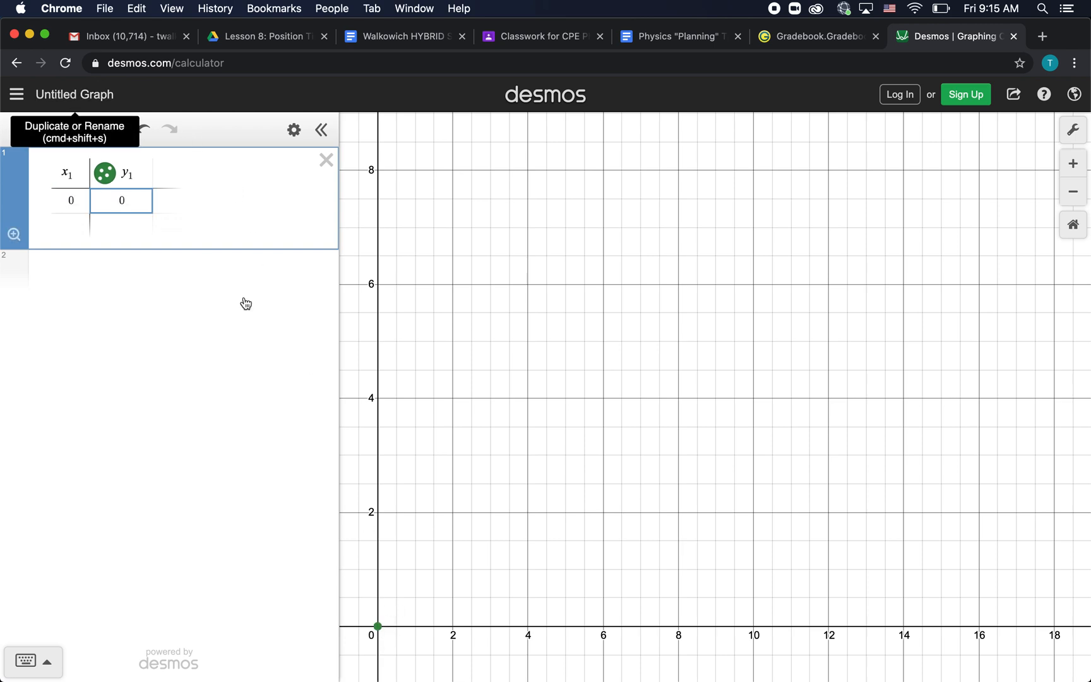
pyautogui.click(66, 223)
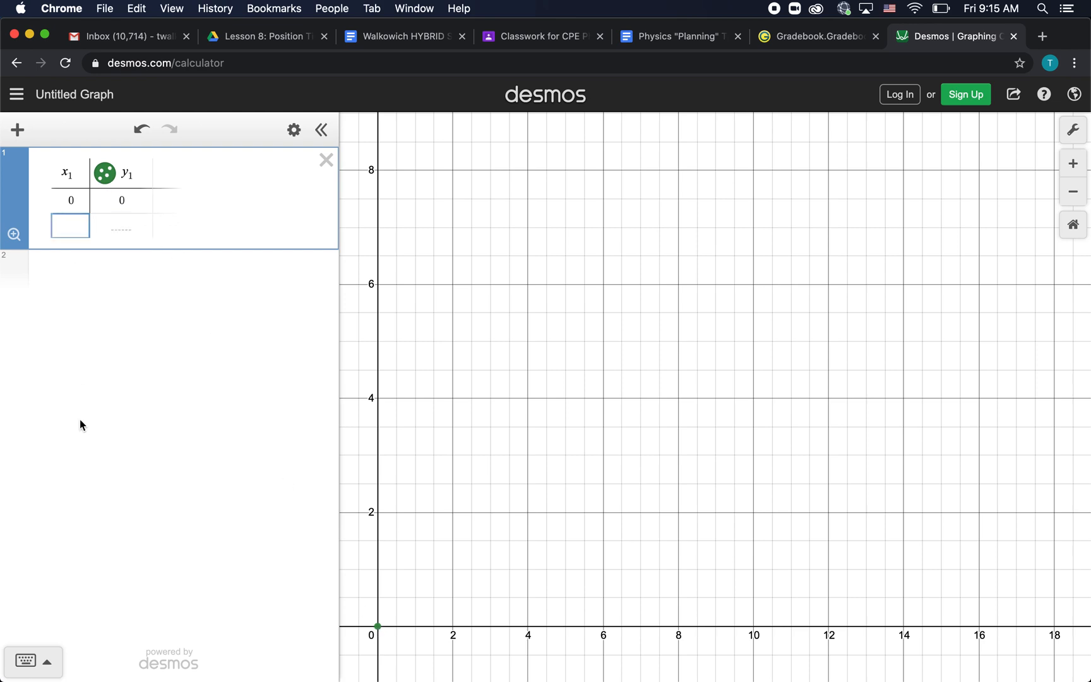
pyautogui.write('5')
pyautogui.press('Tab')
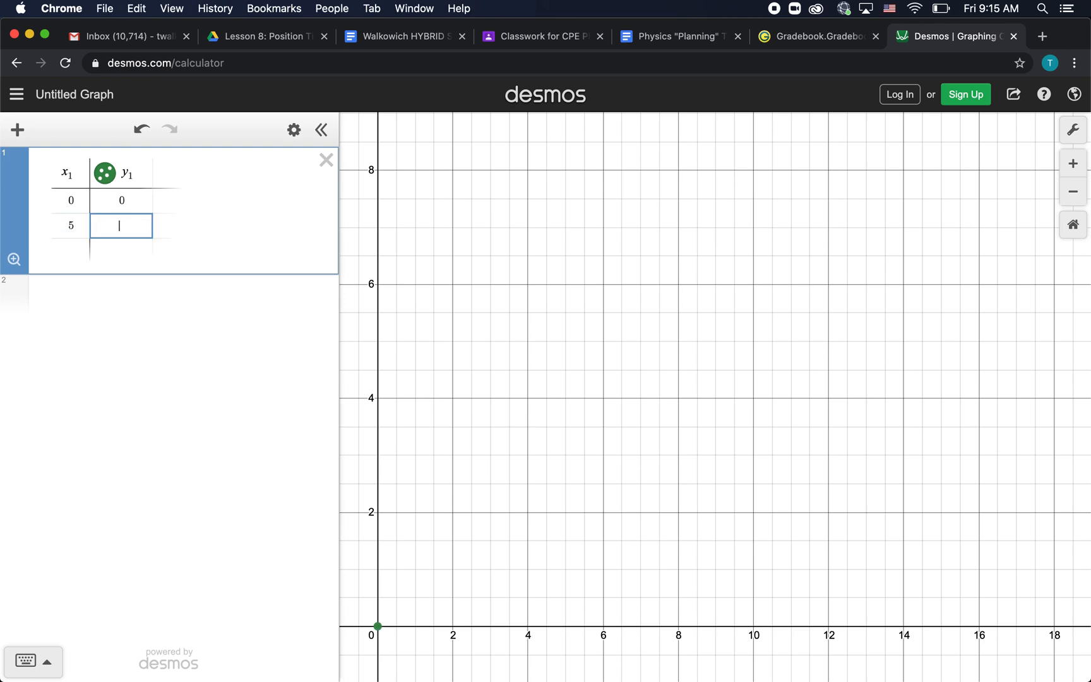
pyautogui.write('5')
pyautogui.press('Return')
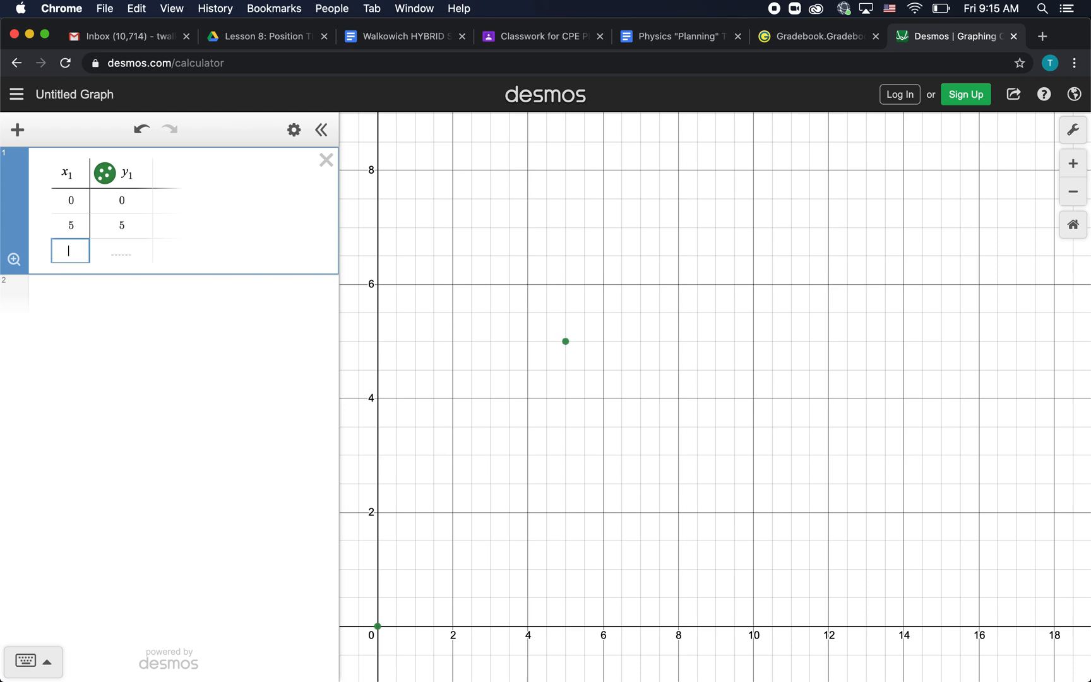
pyautogui.write('10')
pyautogui.press('Tab')
pyautogui.write('5')
pyautogui.press('Return')
# Add the remaining points (15,2), (16,2) and (20,0) to the table
pyautogui.press('Left')
pyautogui.write('15')
pyautogui.press('Tab')
pyautogui.write('2')
pyautogui.press('Return')
pyautogui.press('Left')
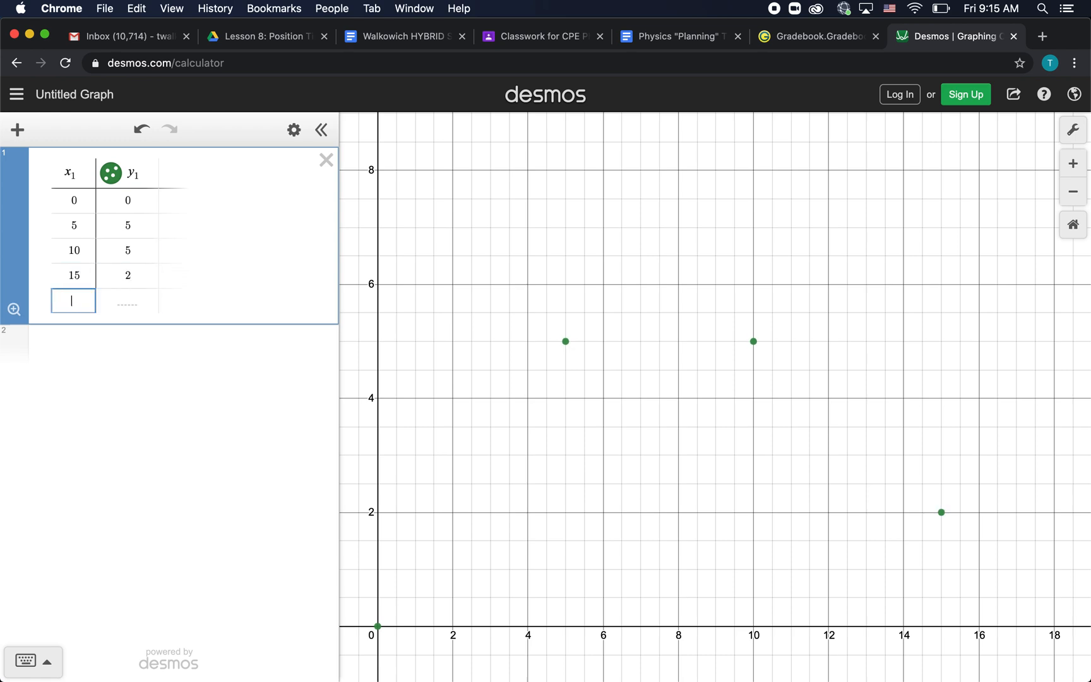
pyautogui.write('16')
pyautogui.press('Tab')
pyautogui.write('2')
pyautogui.press('Return')
pyautogui.press('Left')
pyautogui.write('20')
pyautogui.press('Tab')
pyautogui.write('0')
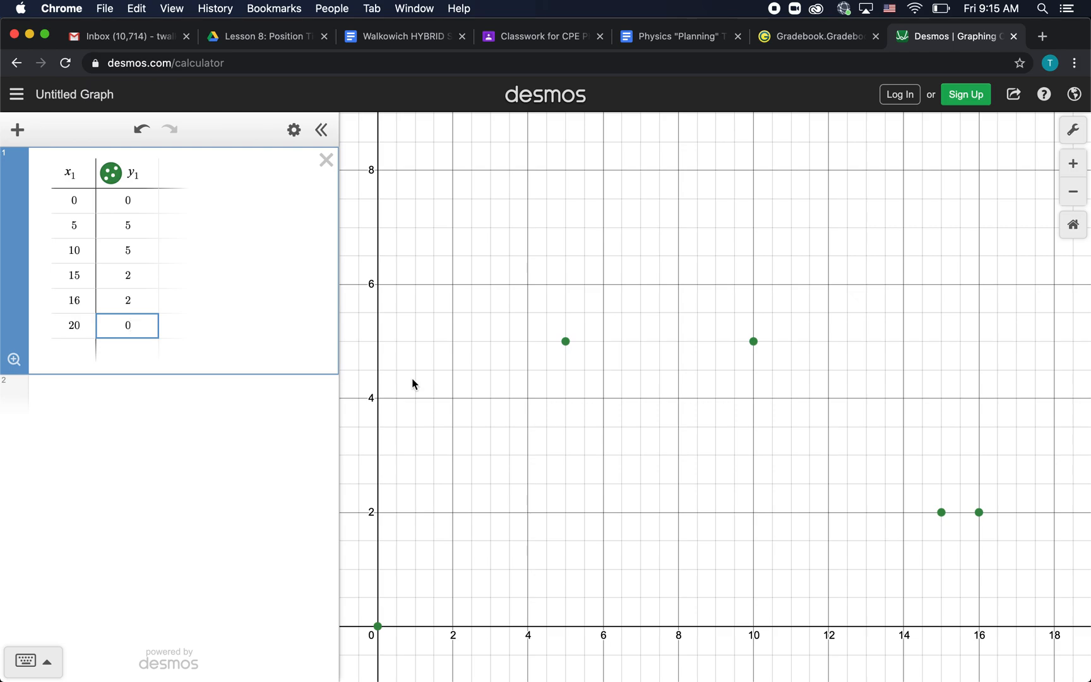
pyautogui.click(1067, 199)
# Zoom out and pan until all six points from x 0 to 20 fit on screen
pyautogui.click(1067, 198)
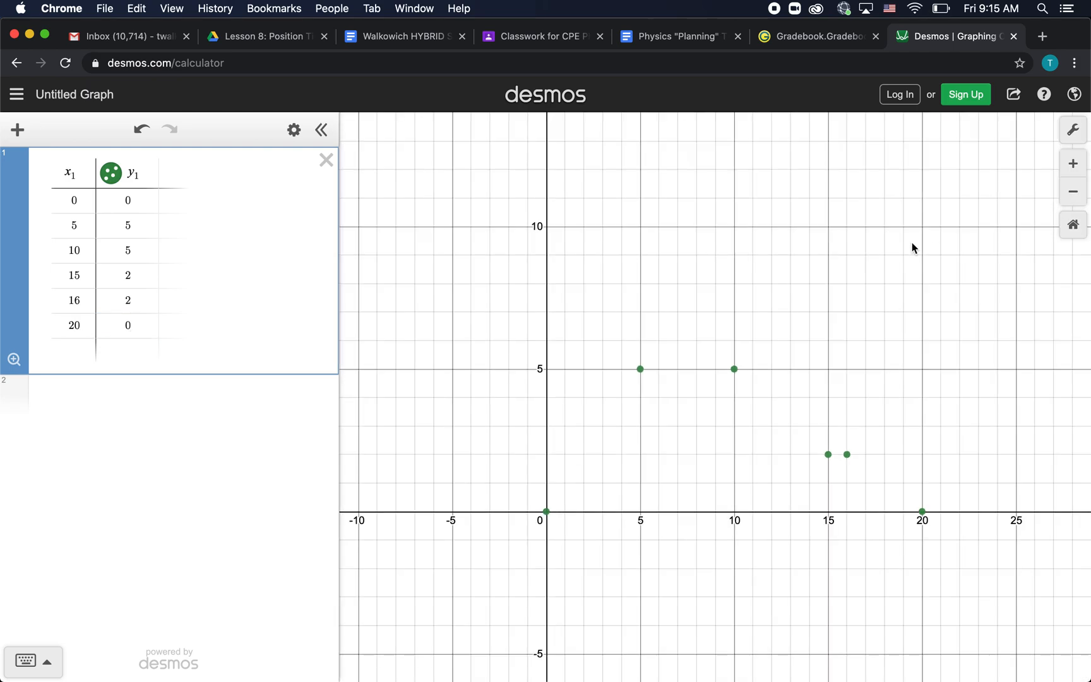
pyautogui.scroll(-5, 898, 250)
pyautogui.scroll(10, 898, 249)
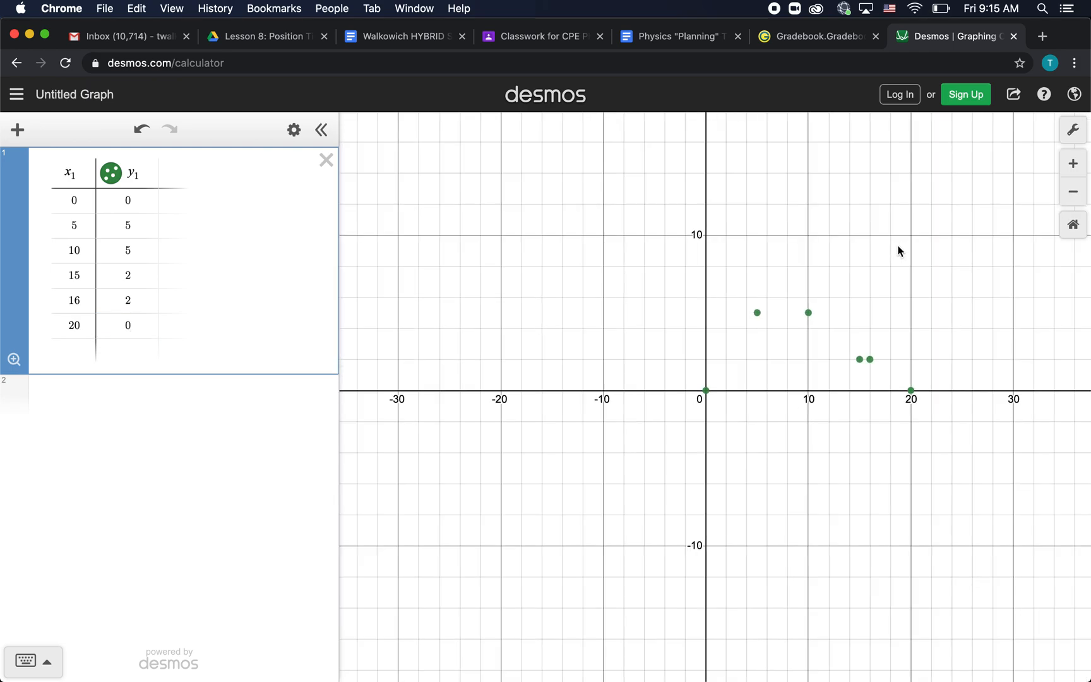
pyautogui.scroll(-3, 899, 250)
pyautogui.scroll(1, 898, 250)
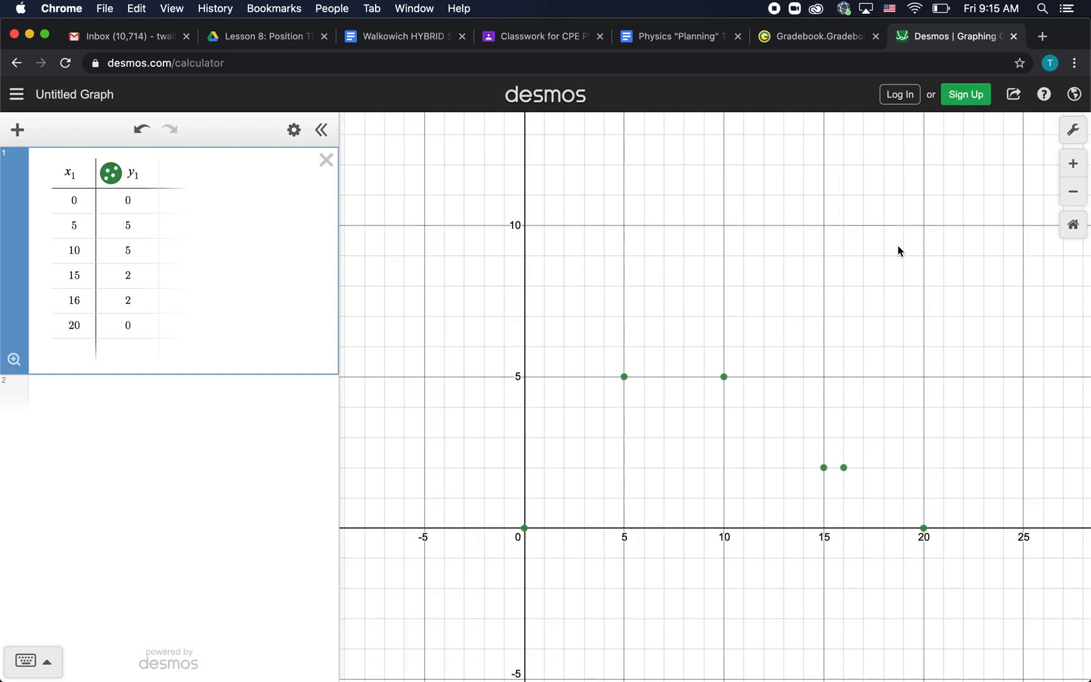
pyautogui.moveTo(899, 250); pyautogui.dragTo(818, 239)
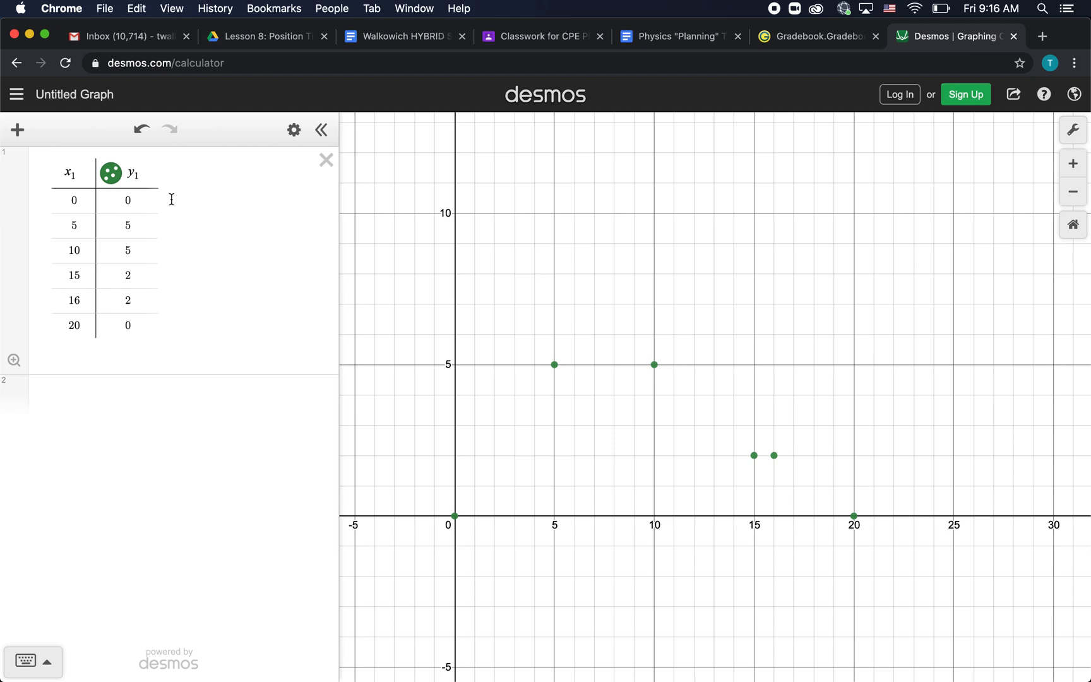
pyautogui.click(112, 178)
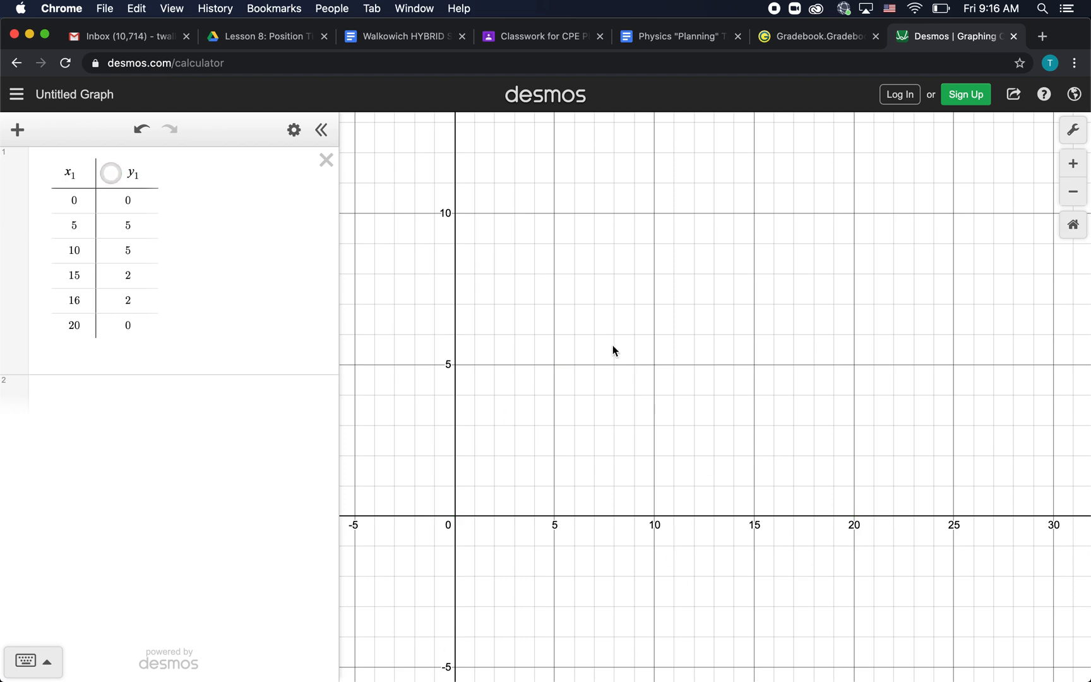
pyautogui.click(112, 178)
pyautogui.click(111, 178)
pyautogui.click(112, 177)
pyautogui.click(112, 178)
pyautogui.click(111, 177)
pyautogui.click(111, 178)
pyautogui.click(112, 178)
pyautogui.click(111, 177)
pyautogui.click(112, 177)
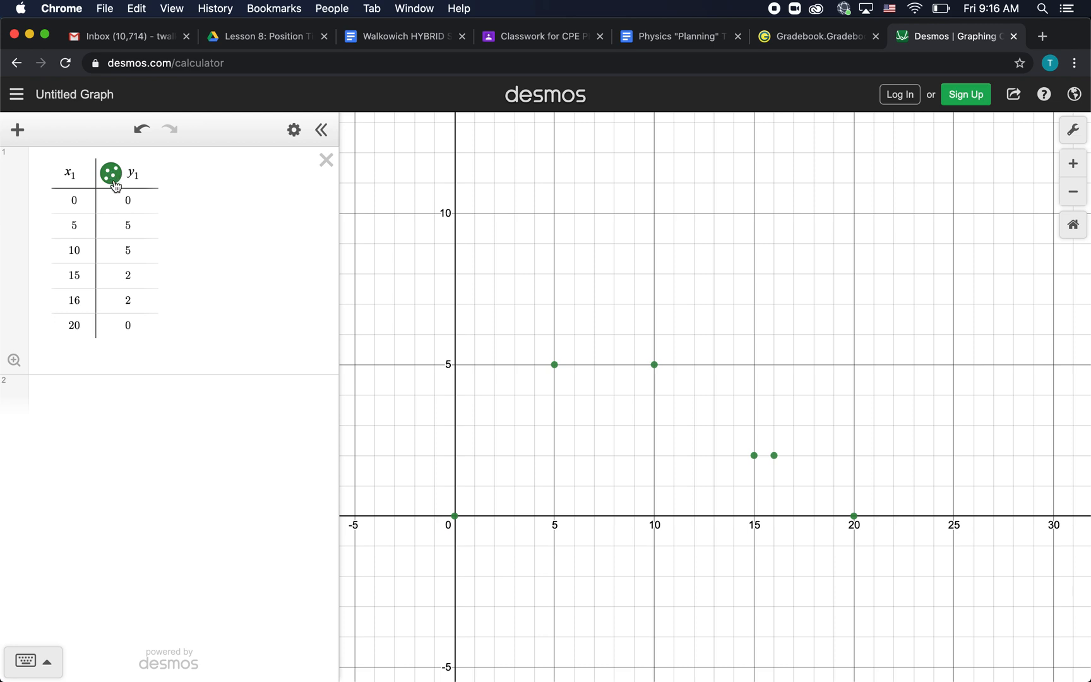
# Change the y₁ points' colour from green to red
pyautogui.click(114, 183)
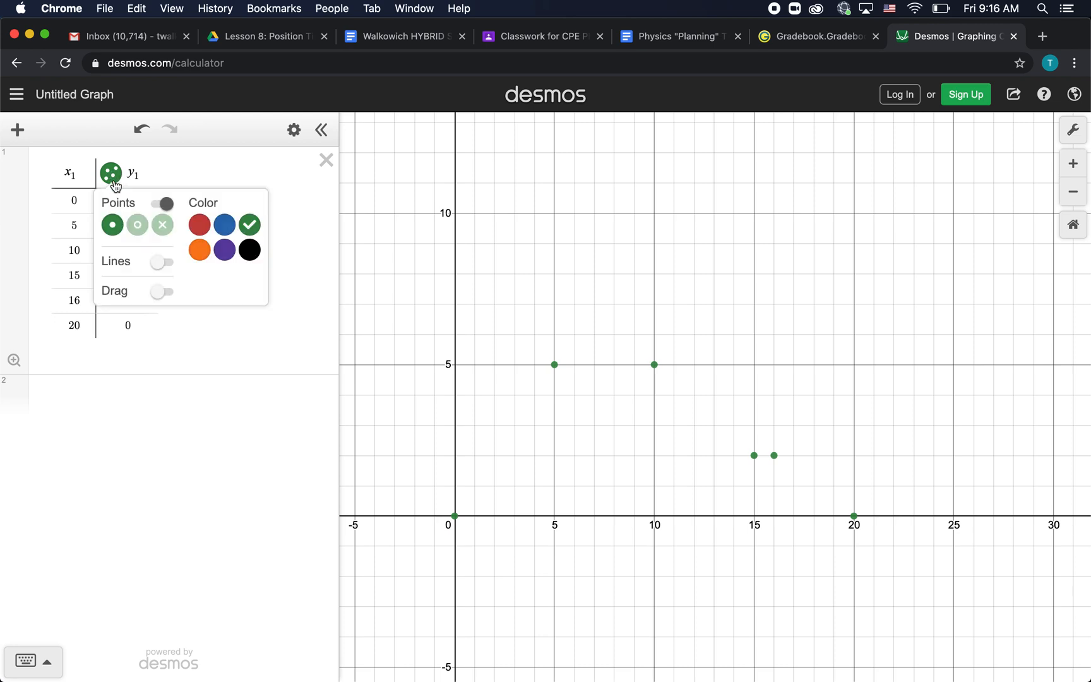
pyautogui.click(200, 225)
pyautogui.click(203, 229)
# After trying open circles and crosses, set the point style to filled dots
pyautogui.click(137, 225)
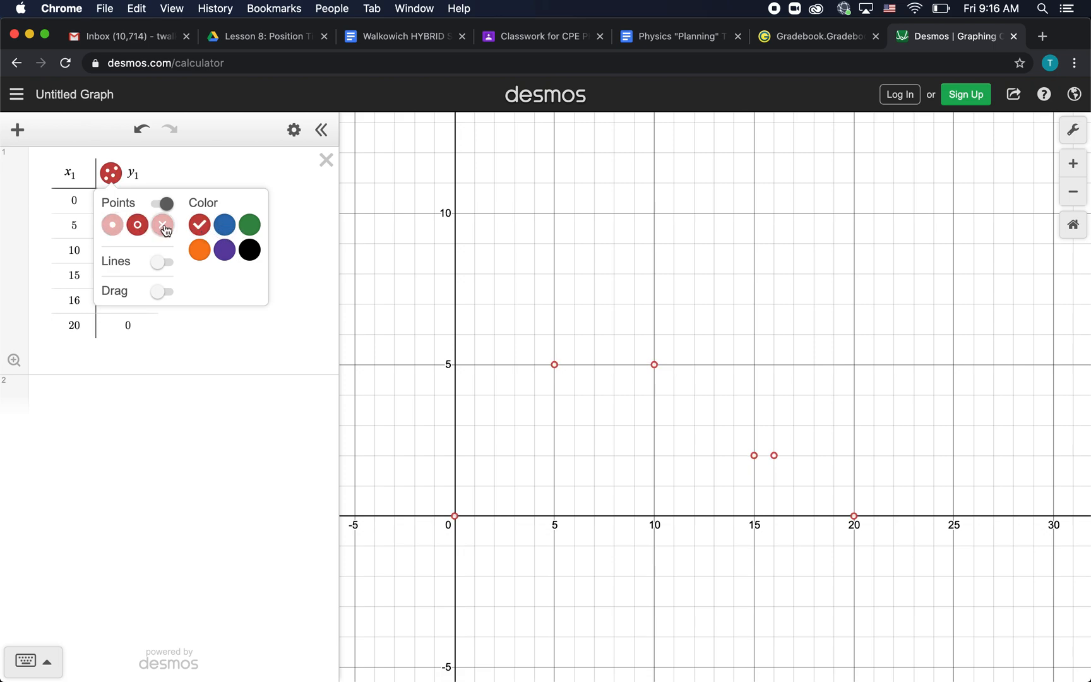
pyautogui.click(163, 227)
pyautogui.click(138, 229)
pyautogui.click(164, 230)
pyautogui.click(139, 229)
pyautogui.click(164, 232)
pyautogui.click(139, 231)
pyautogui.click(164, 231)
pyautogui.click(135, 231)
pyautogui.click(113, 227)
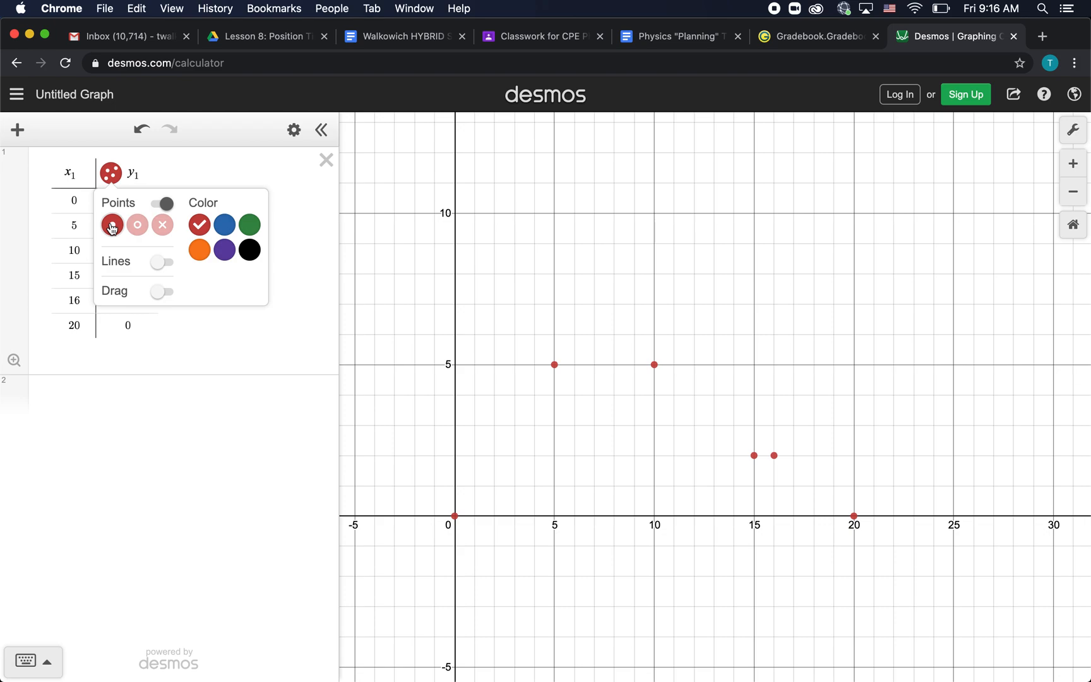
# Turn on Lines so the red points are joined by line segments
pyautogui.click(158, 264)
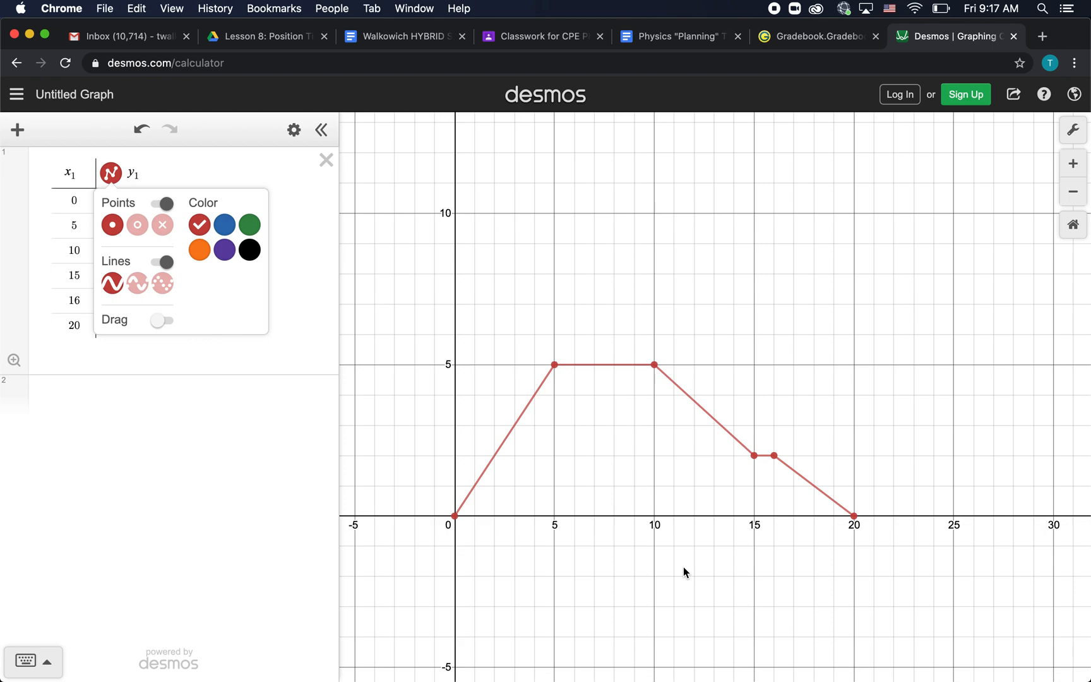
# Capture a screenshot of the finished piecewise graph
pyautogui.moveTo(437, 326); pyautogui.dragTo(921, 585)
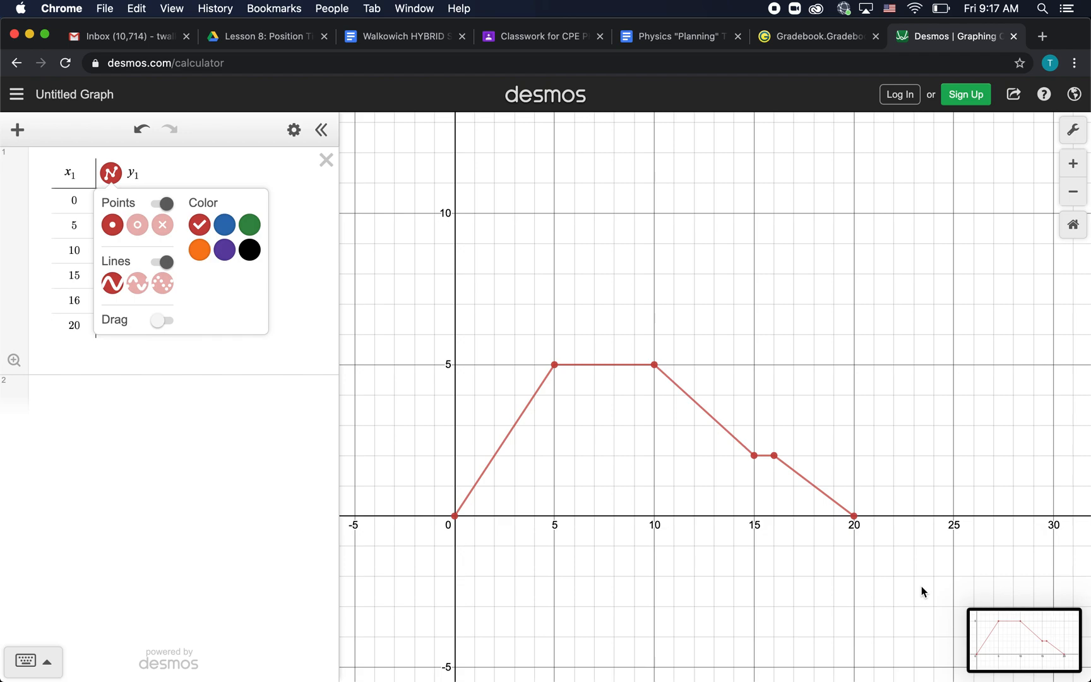